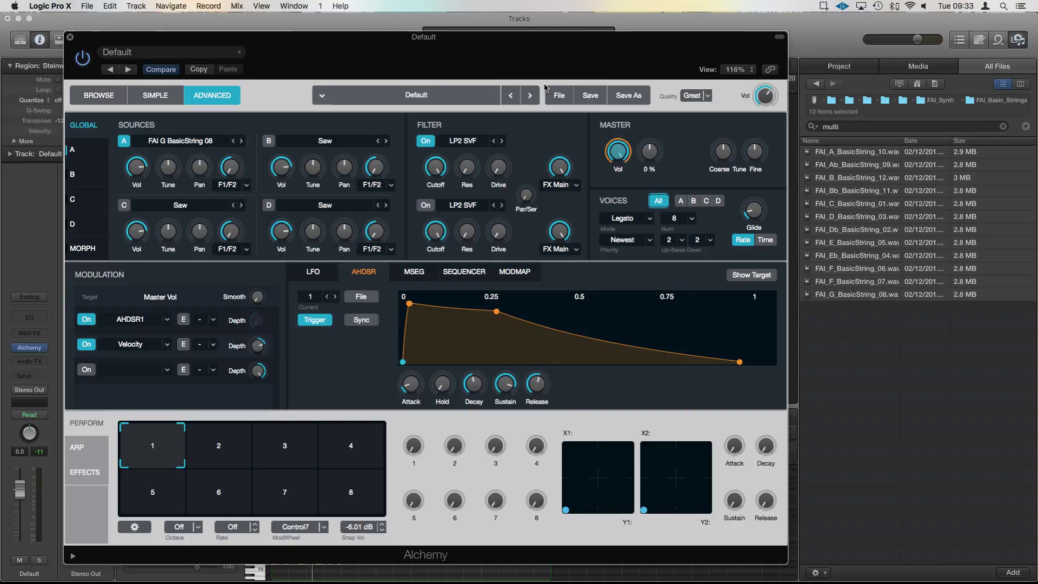
Clear the Alchemy patch to its default Saw sources and bring up source A's audio import browser
left_click(559, 98)
left_click(577, 130)
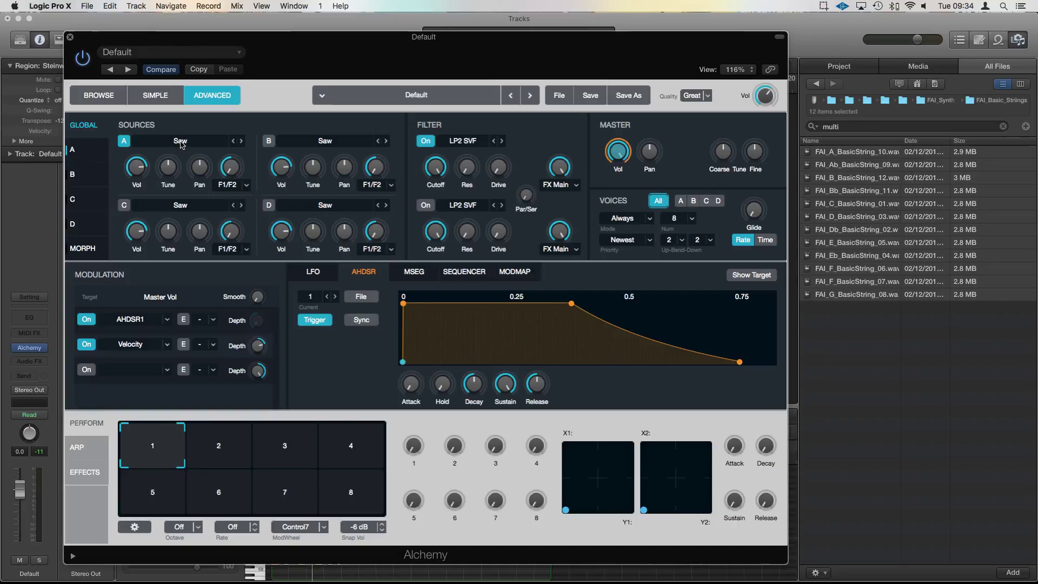
left_click(182, 143)
left_click(165, 157)
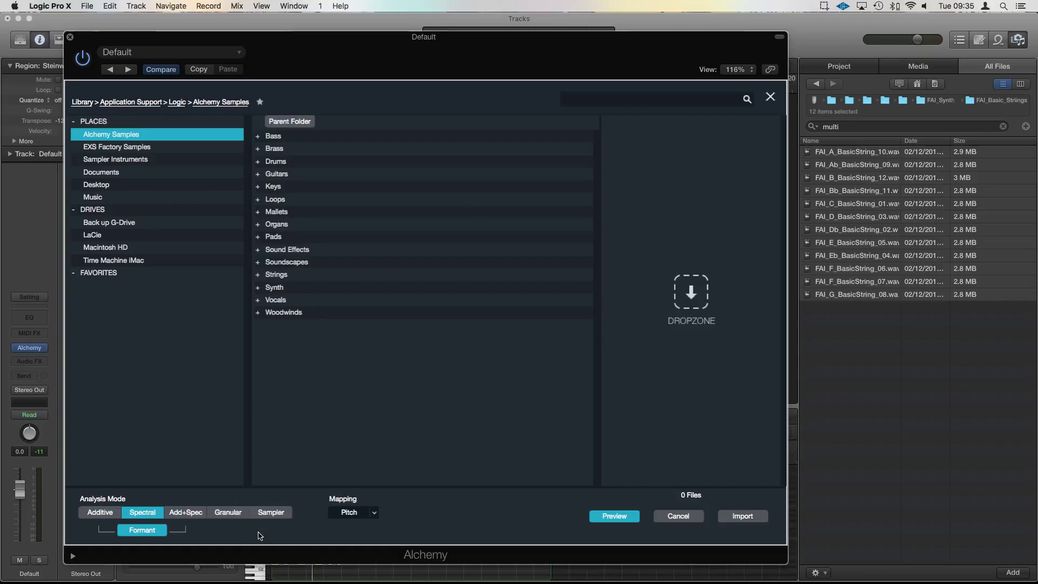
Choose Sampler analysis with Pitch mapping and drop the 12 FAI BasicString WAV files into the Dropzone
left_click(272, 515)
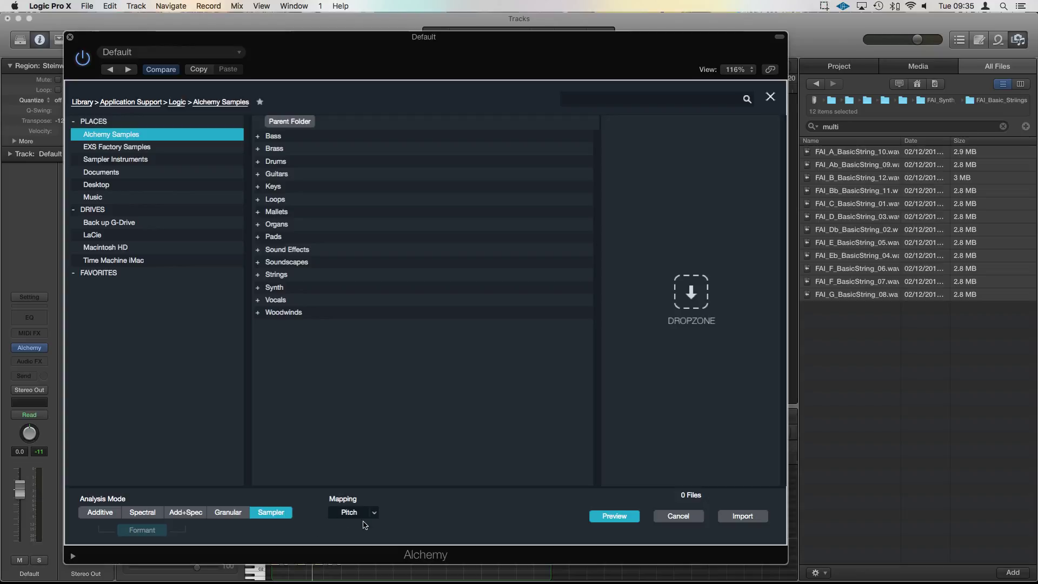
left_click(364, 516)
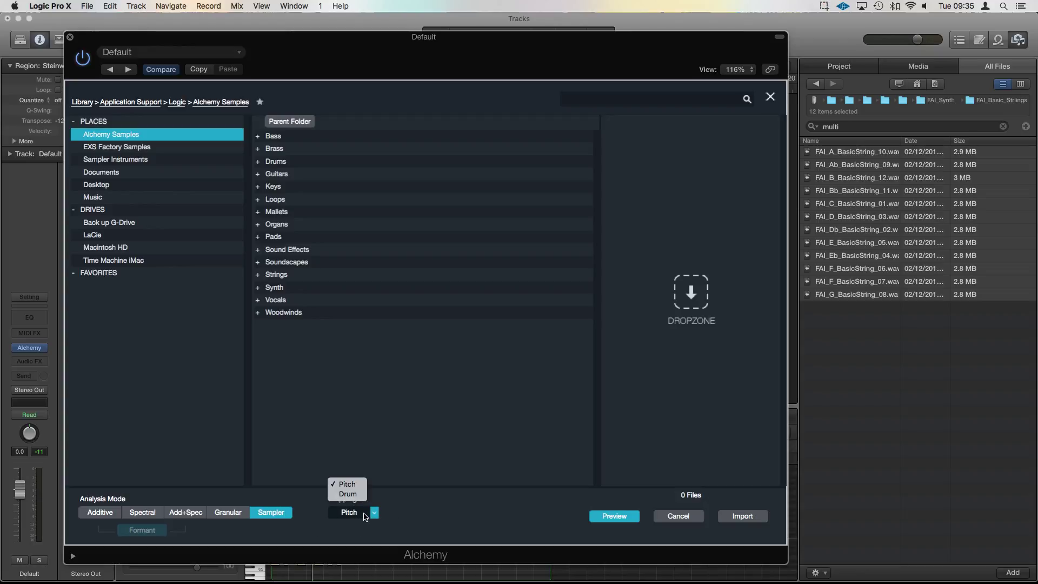
left_click(355, 527)
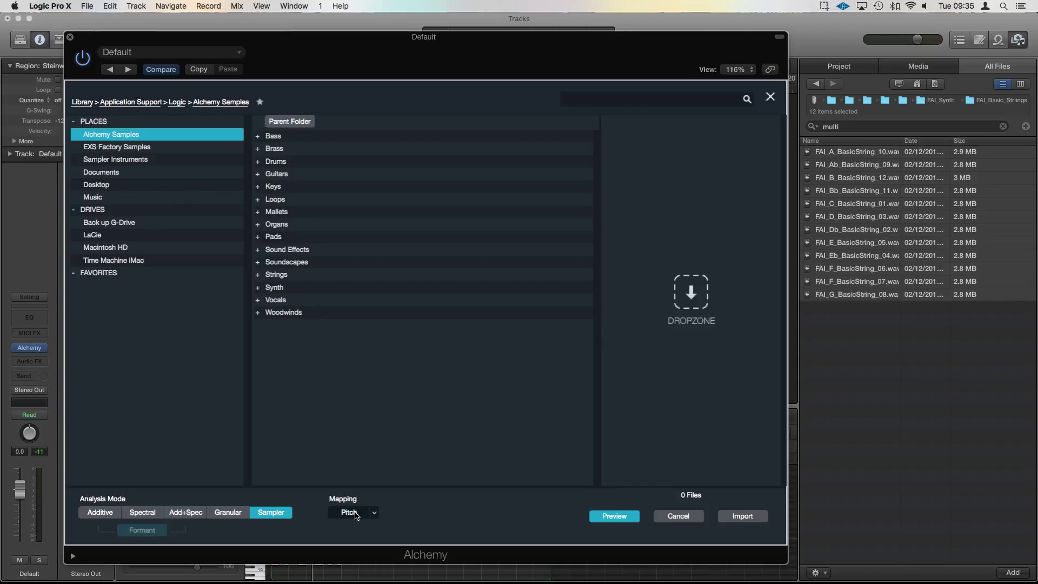
left_click(356, 512)
left_click(435, 497)
left_click_drag(879, 156, 679, 181)
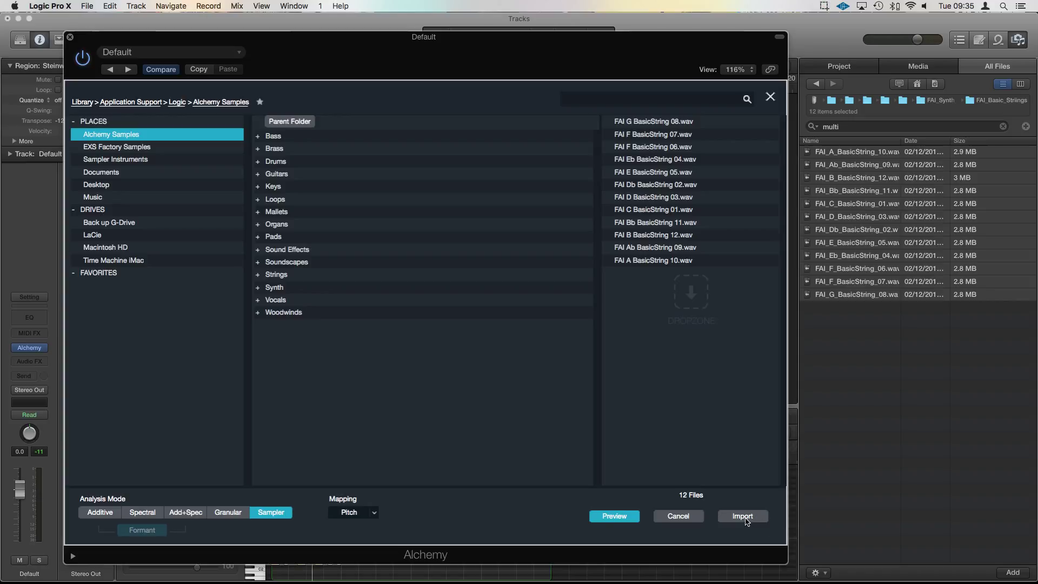
Import the 12 BasicString samples into source A and show source A's detailed sampler page
left_click(743, 516)
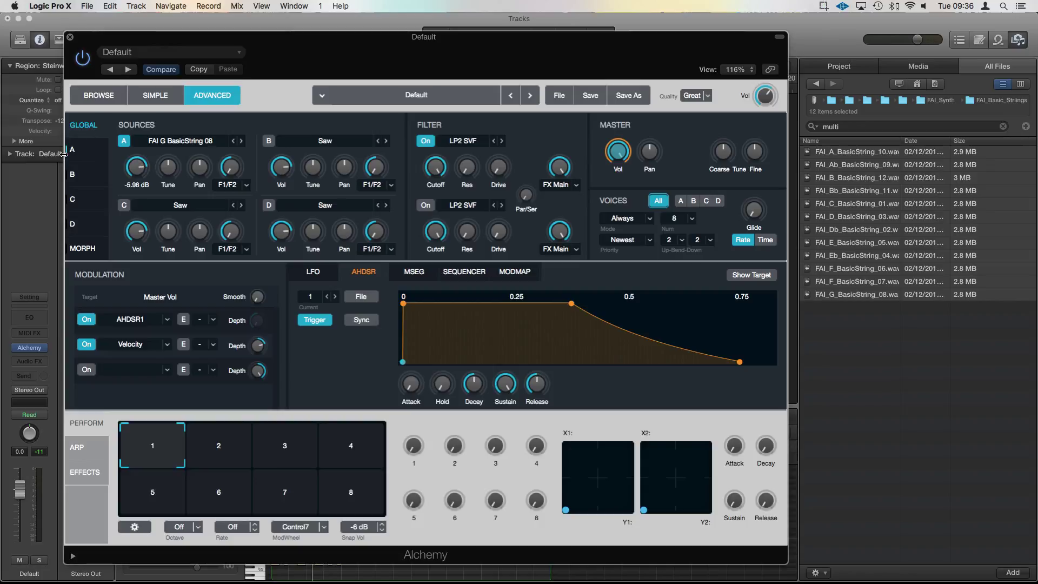
left_click(85, 151)
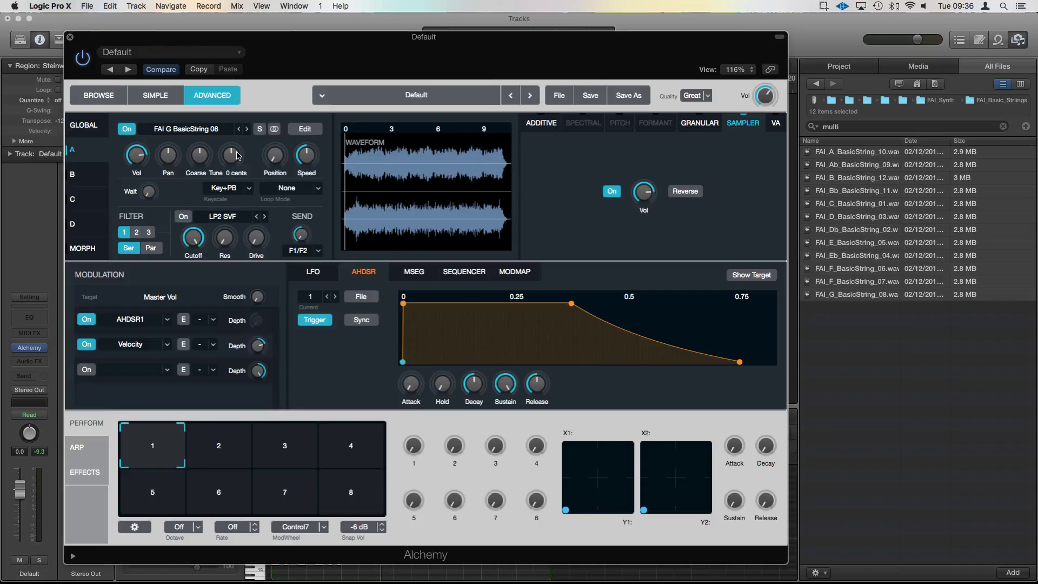
Open source A's editor to view its pitch-mapped zones, with the G3 BasicString 08 sample shown
left_click(306, 130)
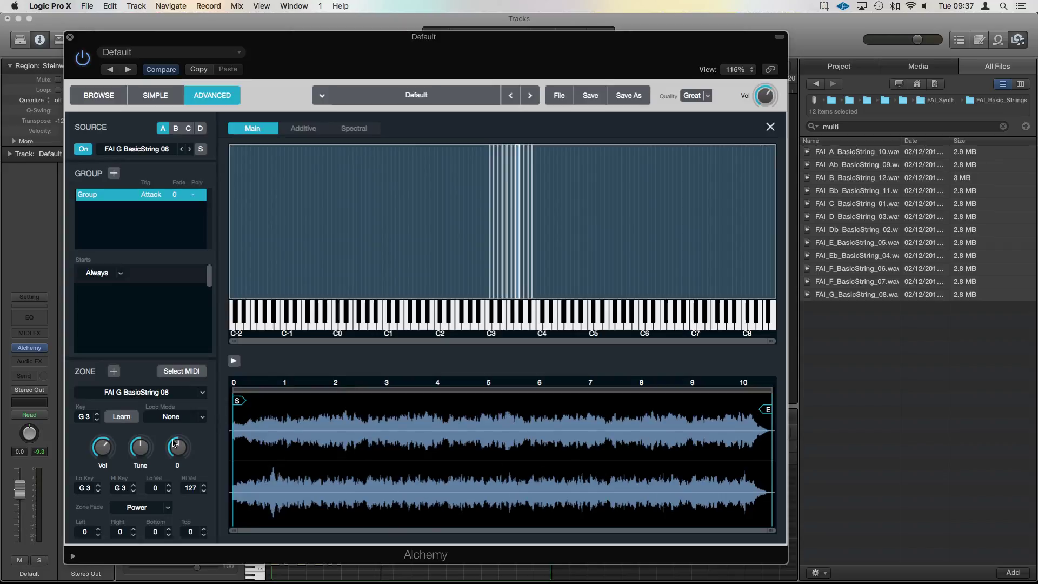
Inspect the FAI F BasicString 06 zone, then close the source editor
left_click(179, 393)
left_click(141, 429)
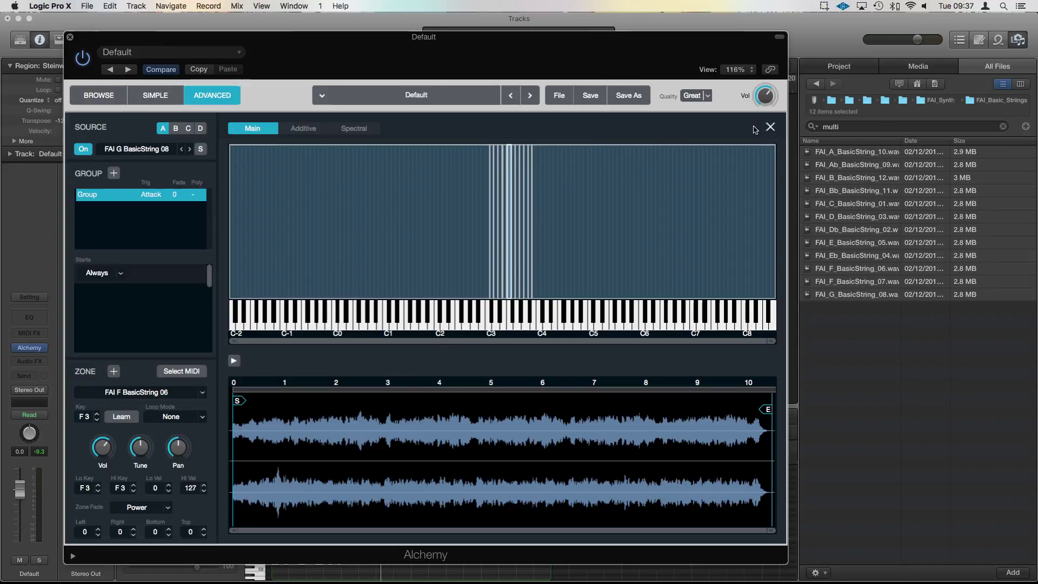
left_click(770, 126)
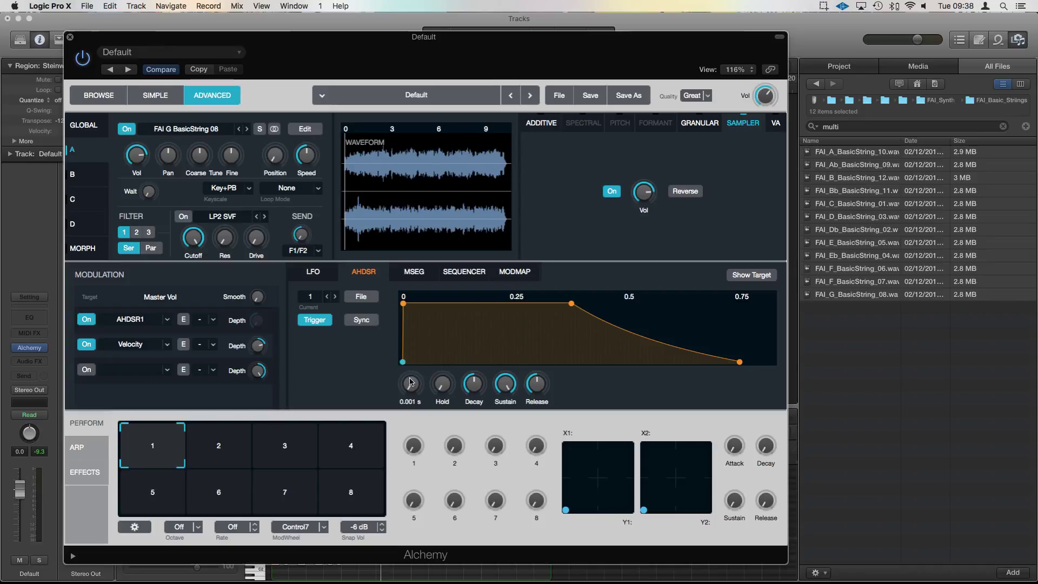
Lengthen the AHDSR attack slightly, lower the sustain, and stretch the release to about 1 s
left_click_drag(414, 388, 412, 378)
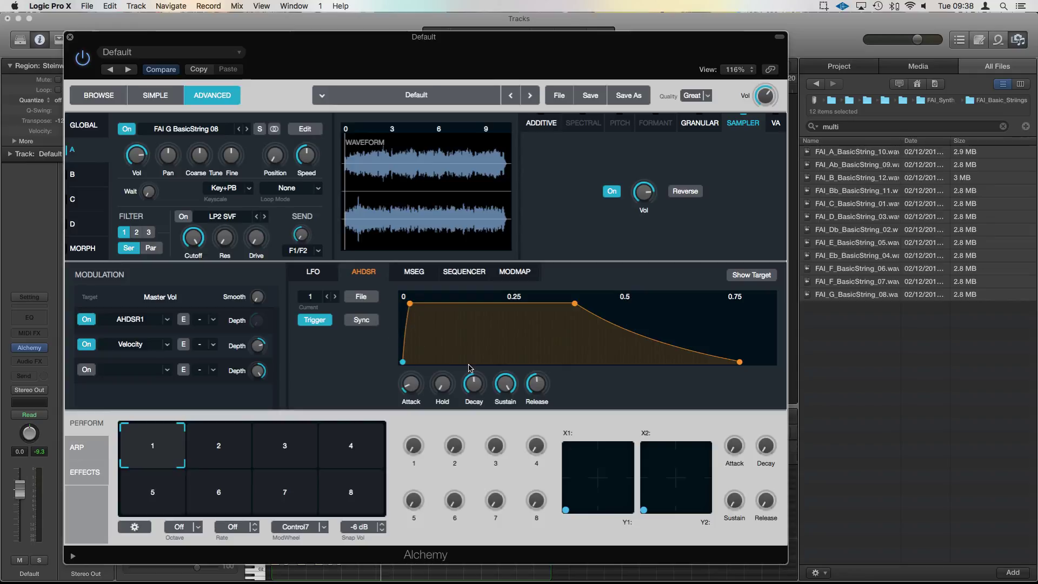
left_click_drag(507, 384, 507, 397)
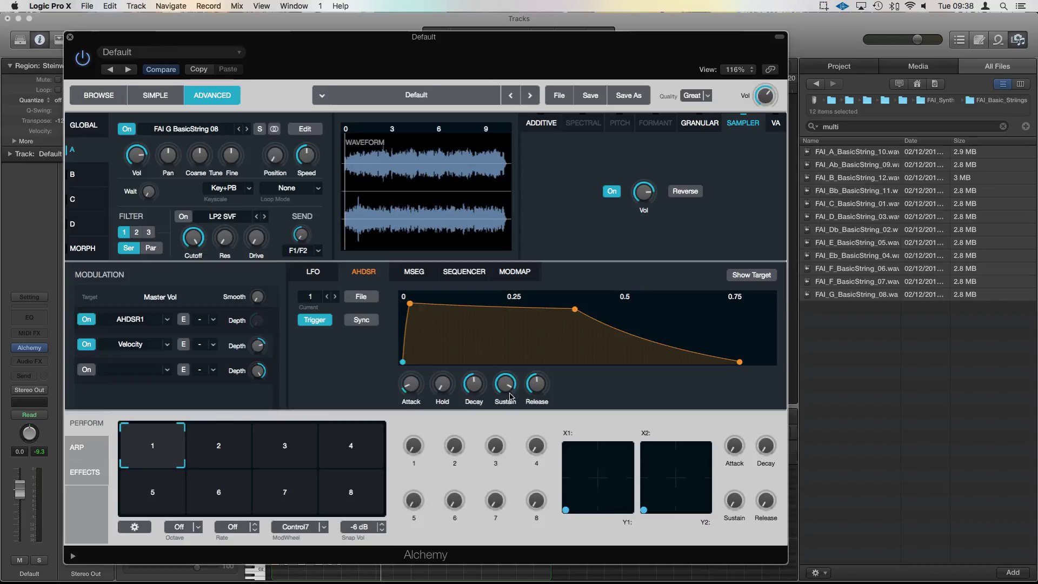
left_click(537, 392)
left_click_drag(538, 391, 539, 388)
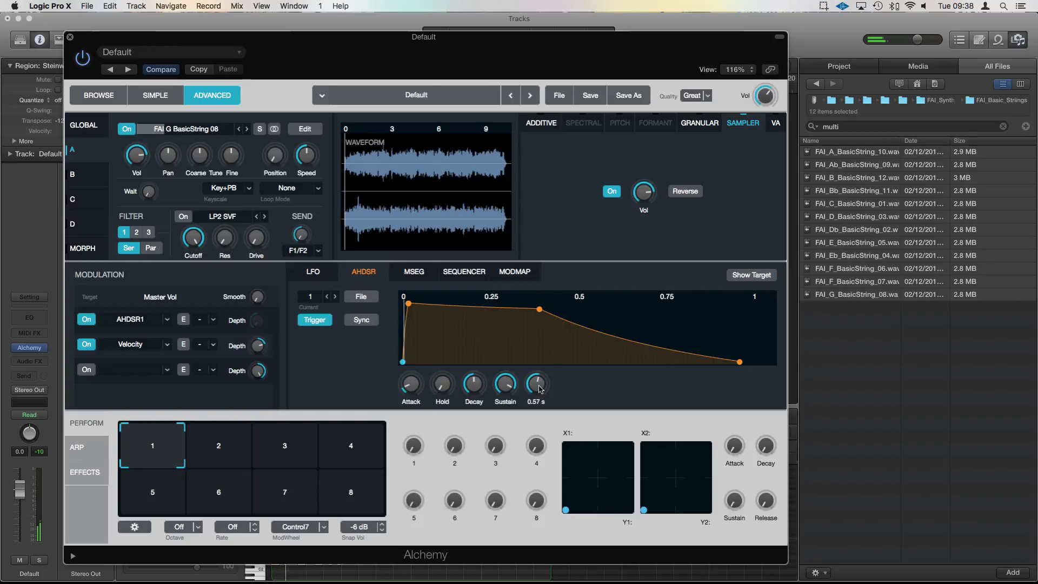
mouse_move(497, 394)
left_click_drag(497, 395, 540, 386)
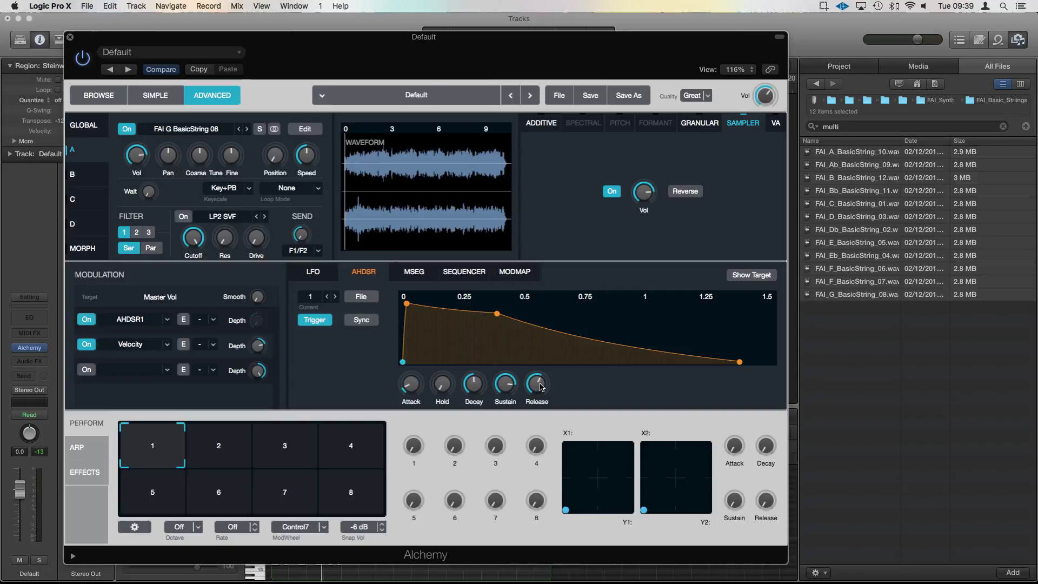
Load Acoustic Reverb into the first effect slot and lower its mix to 19.4 %
left_click(541, 386)
left_click(77, 473)
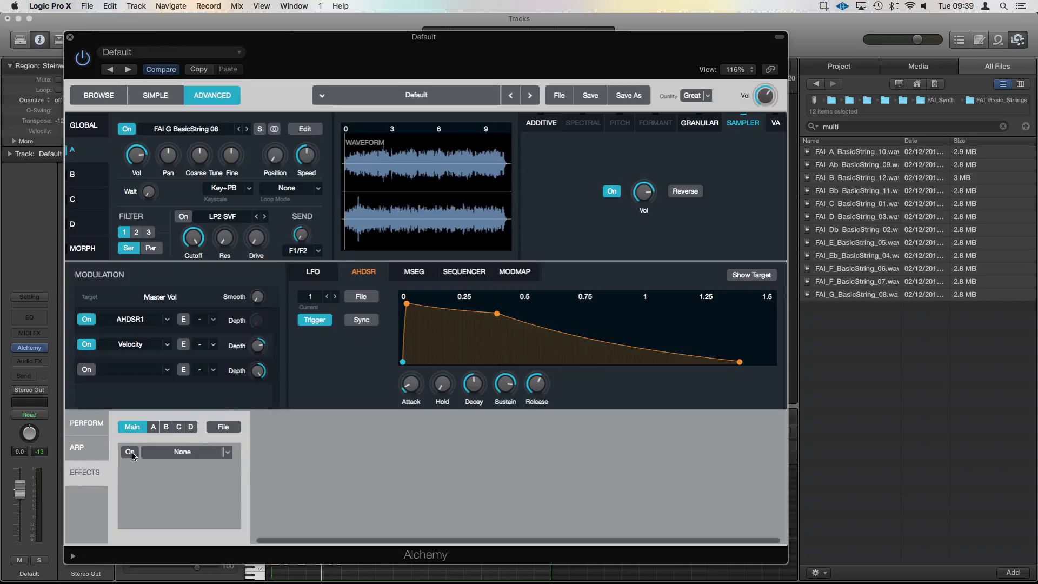
left_click(218, 454)
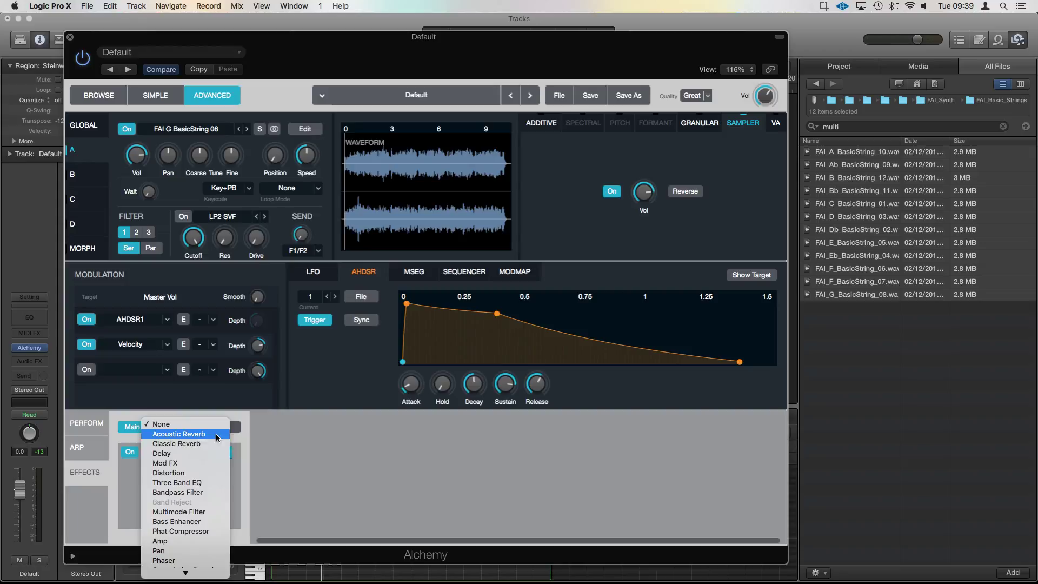
left_click(215, 433)
left_click(633, 484)
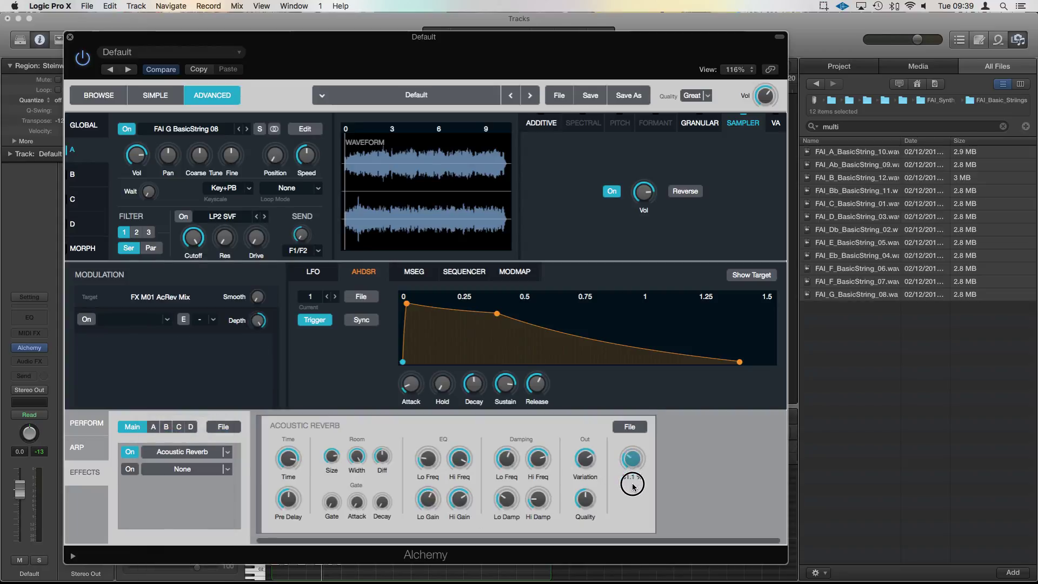
left_click_drag(634, 485, 632, 500)
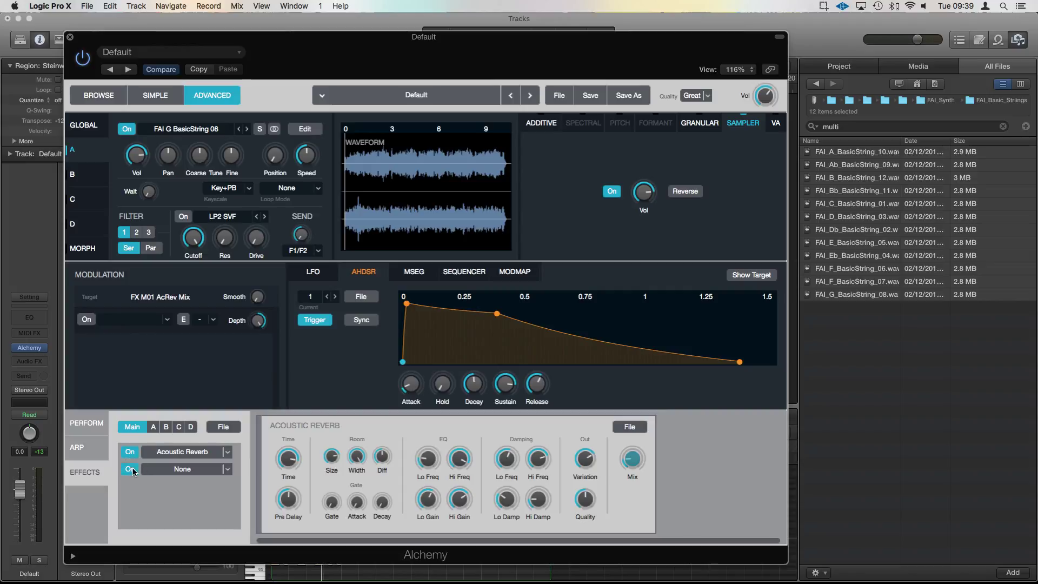
Add a Delay in the second slot, set its right rate to 1/8T and mix to about 10.5 %
left_click(228, 469)
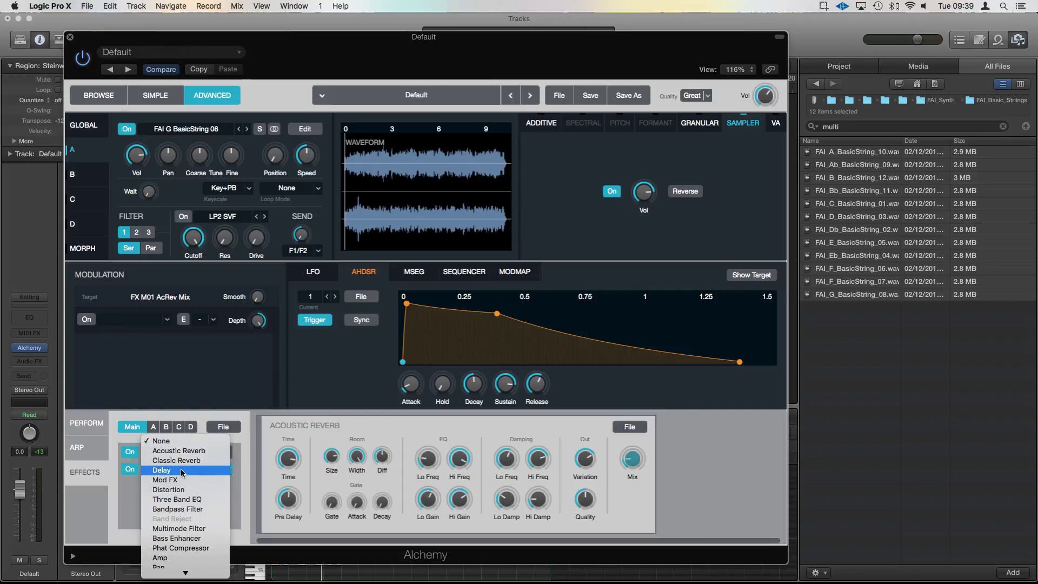
left_click(322, 478)
left_click_drag(300, 457, 297, 422)
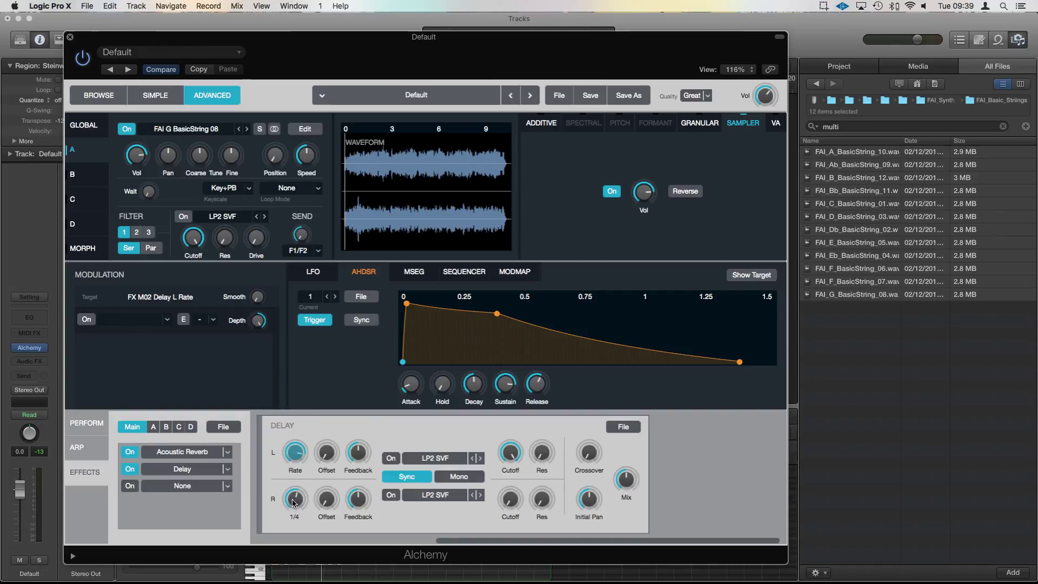
left_click_drag(295, 498, 293, 471)
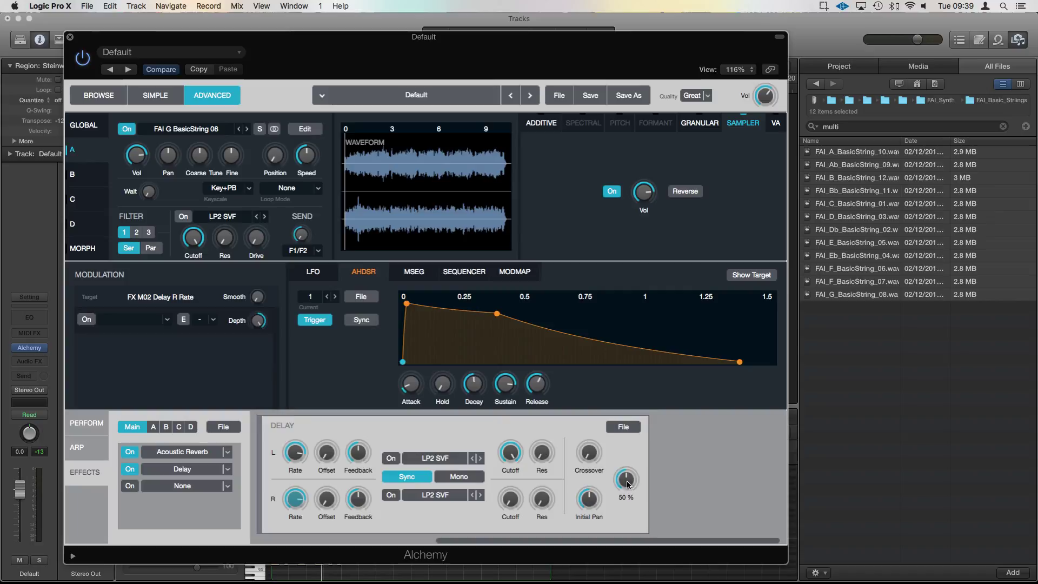
left_click_drag(627, 482, 624, 524)
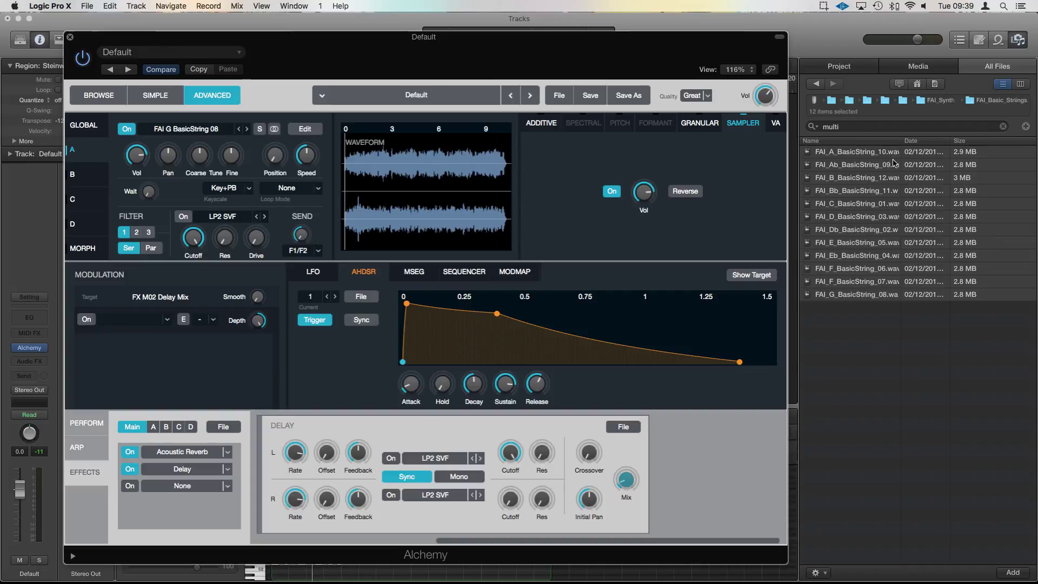
Search the DnB folder for multisample folders, briefly opening OD_INST_MULTI
left_click(849, 105)
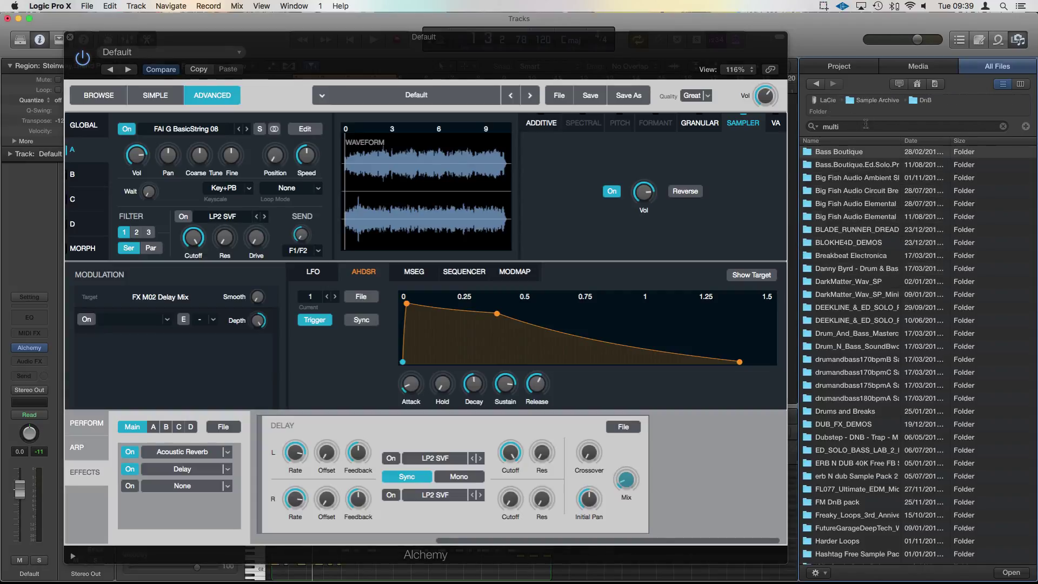
left_click(860, 128)
key("Return")
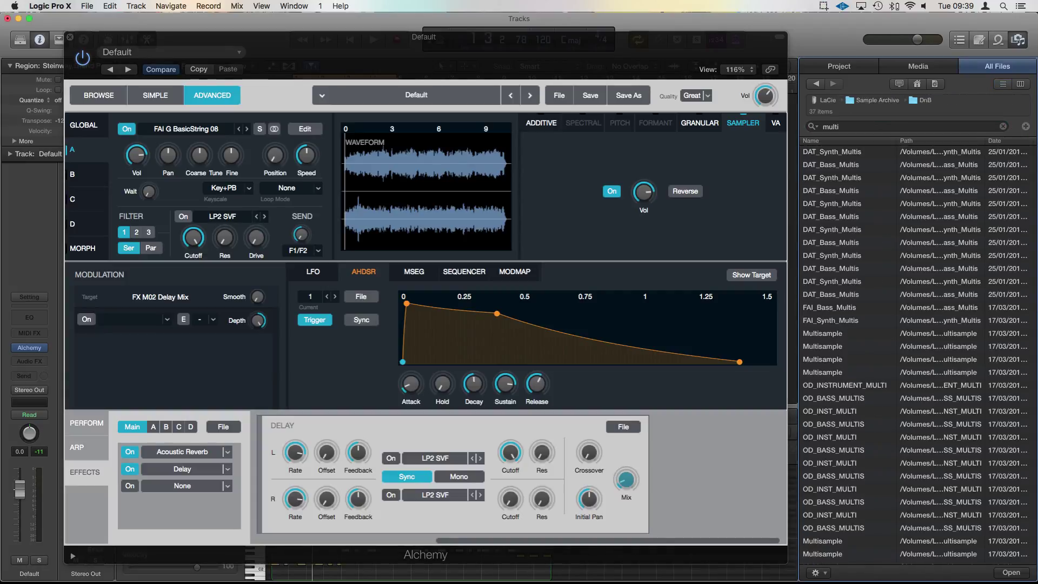
scroll(878, 277, "down", 2)
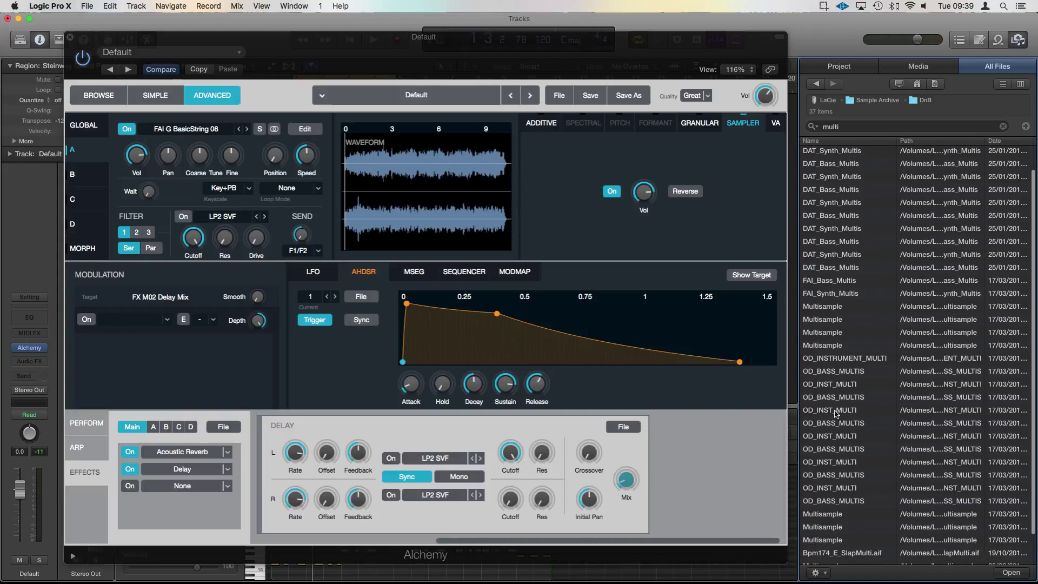
double_click(837, 411)
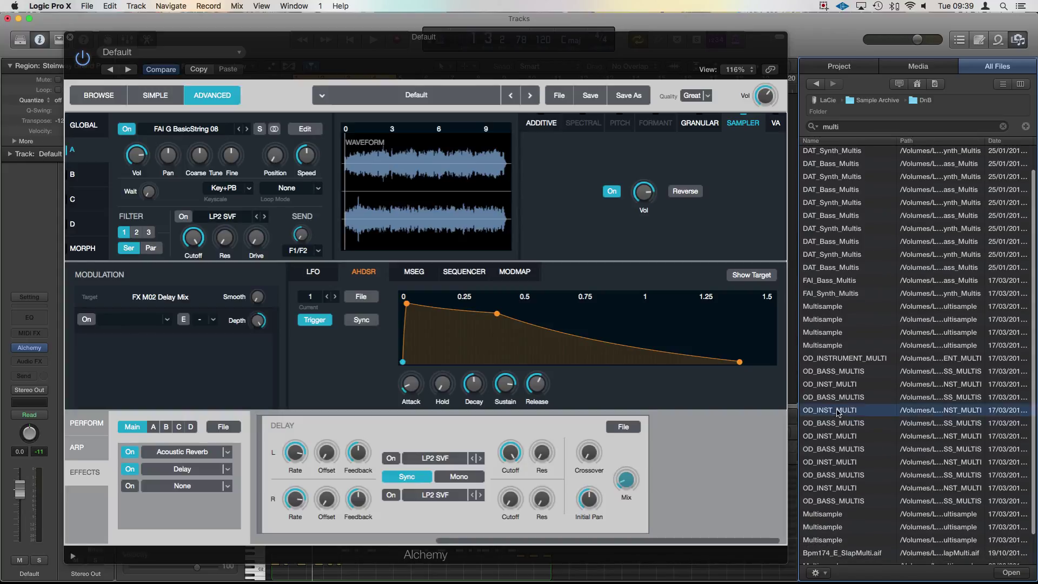
left_click(817, 83)
scroll(862, 338, "down", 2)
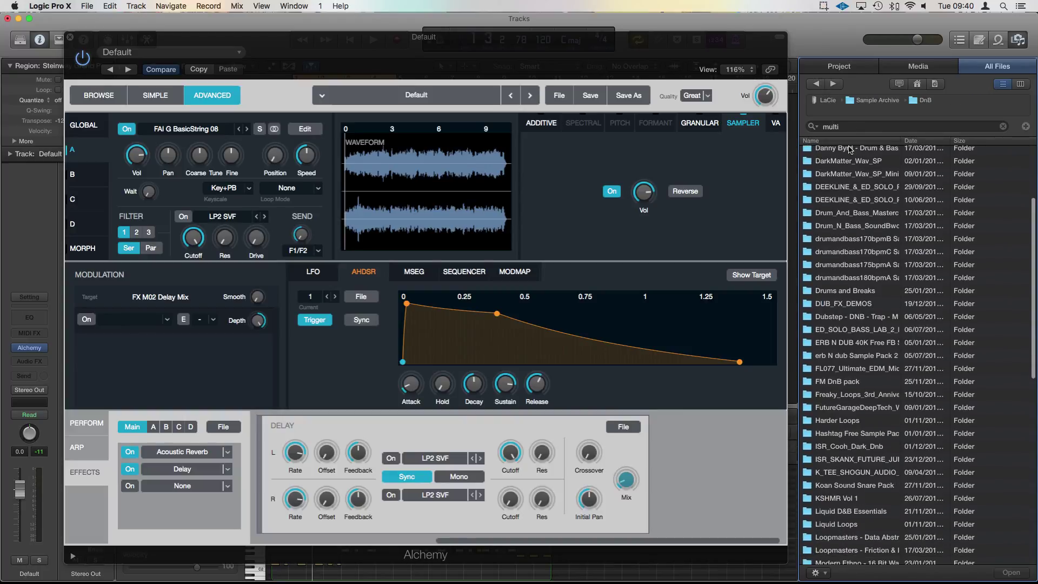
left_click(854, 125)
scroll(831, 172, "up", 5)
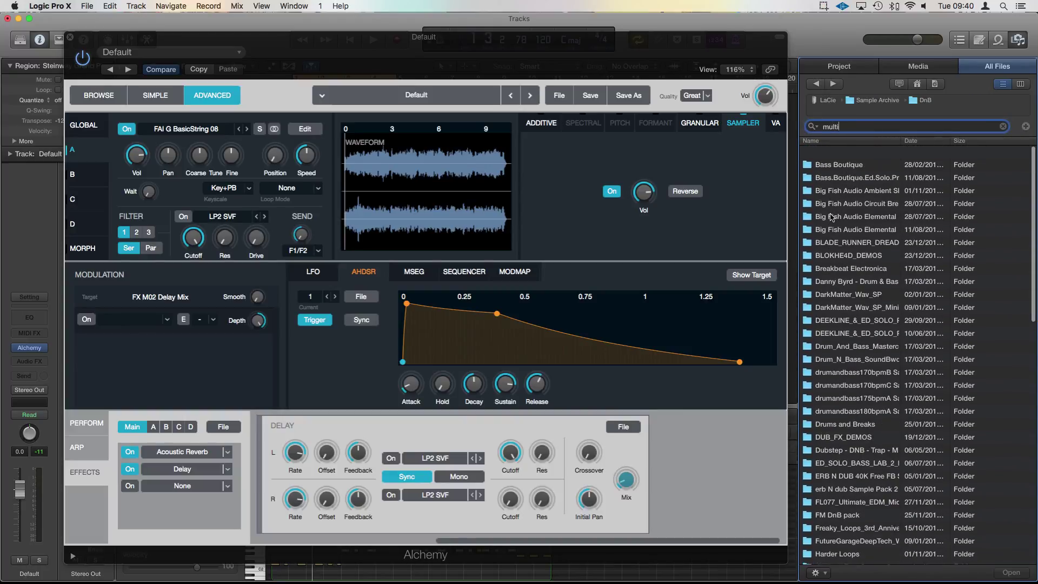
Open Bass Boutique > Cyclick > Multisamples > EBass Neck Pup Finger
double_click(847, 164)
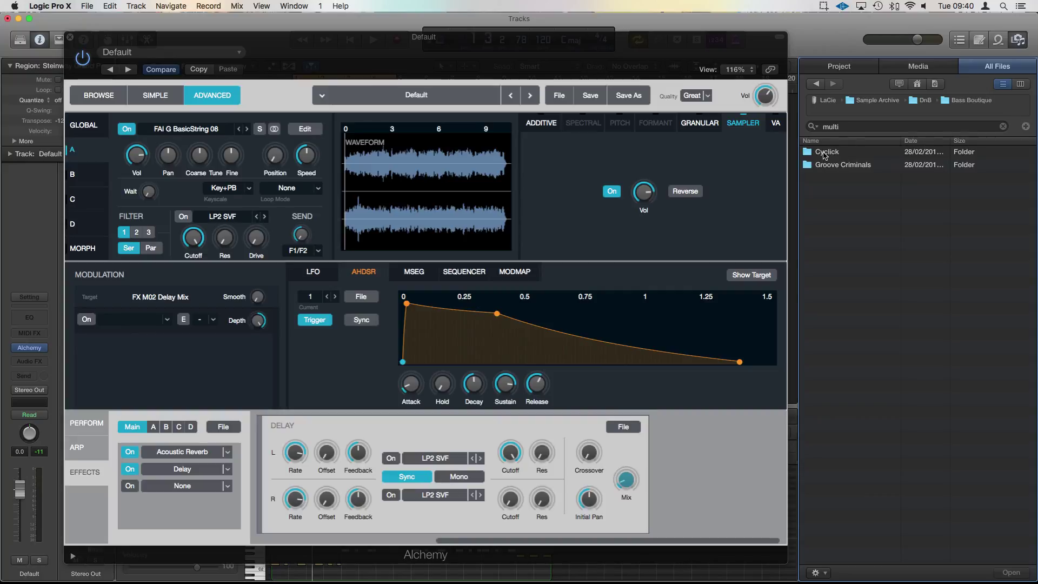
double_click(825, 152)
left_click(838, 182)
double_click(839, 182)
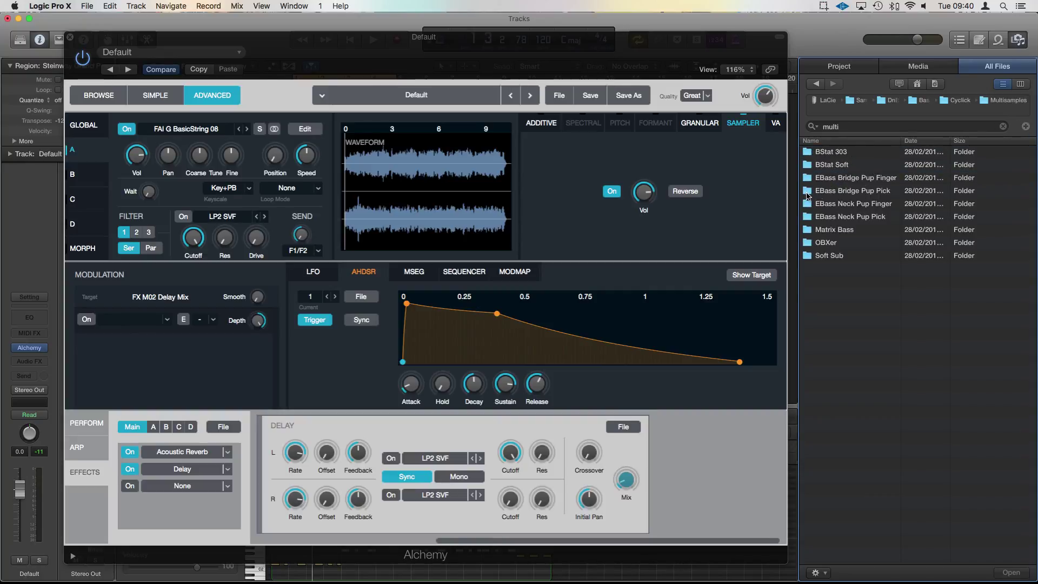
double_click(841, 204)
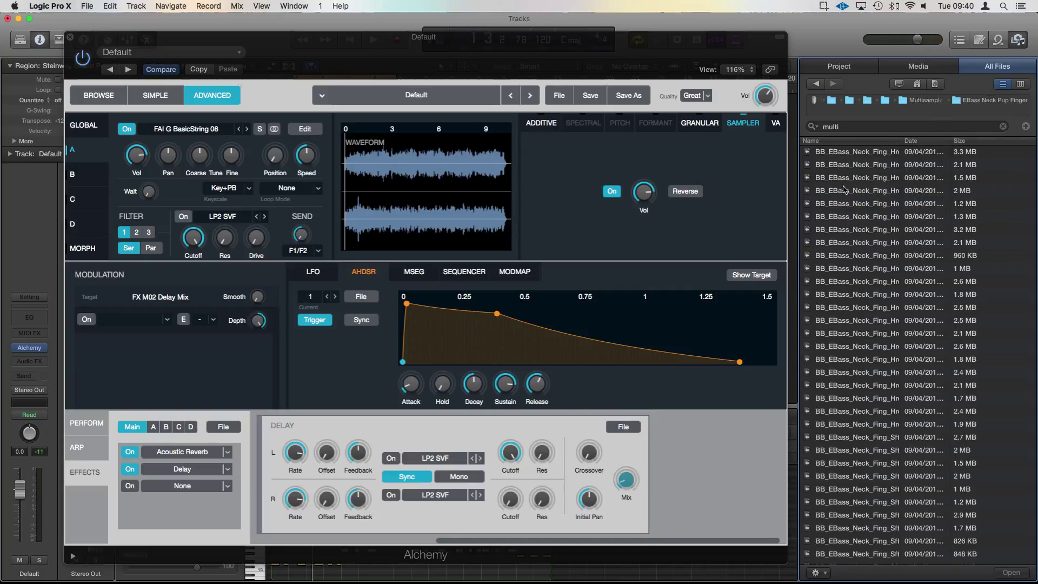
Select all 44 finger-bass sample files, from the last file up to the first
scroll(858, 189, "down", 10)
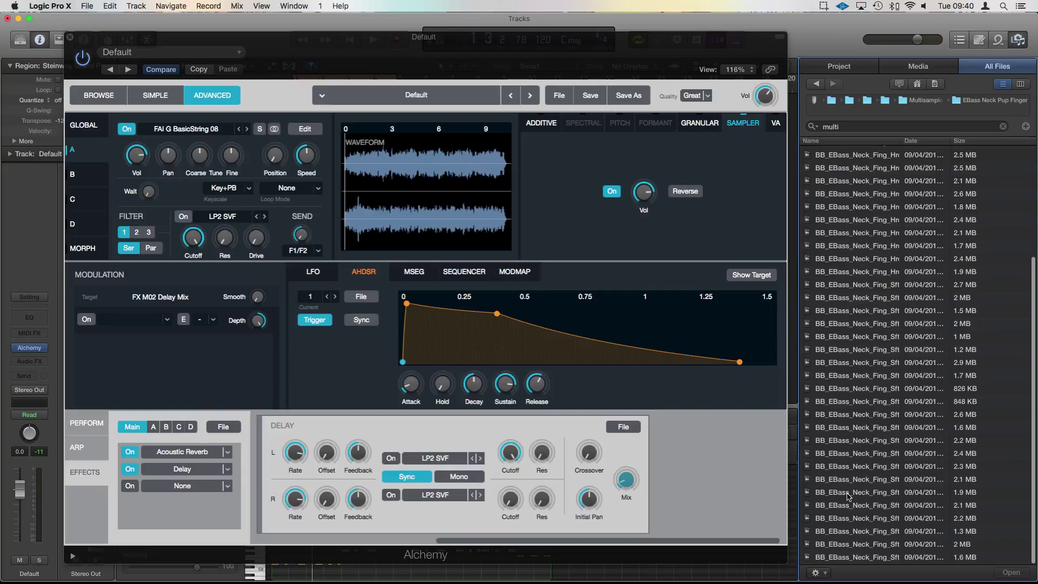
left_click(853, 558)
scroll(853, 351, "up", 10)
left_click(850, 154, "shift")
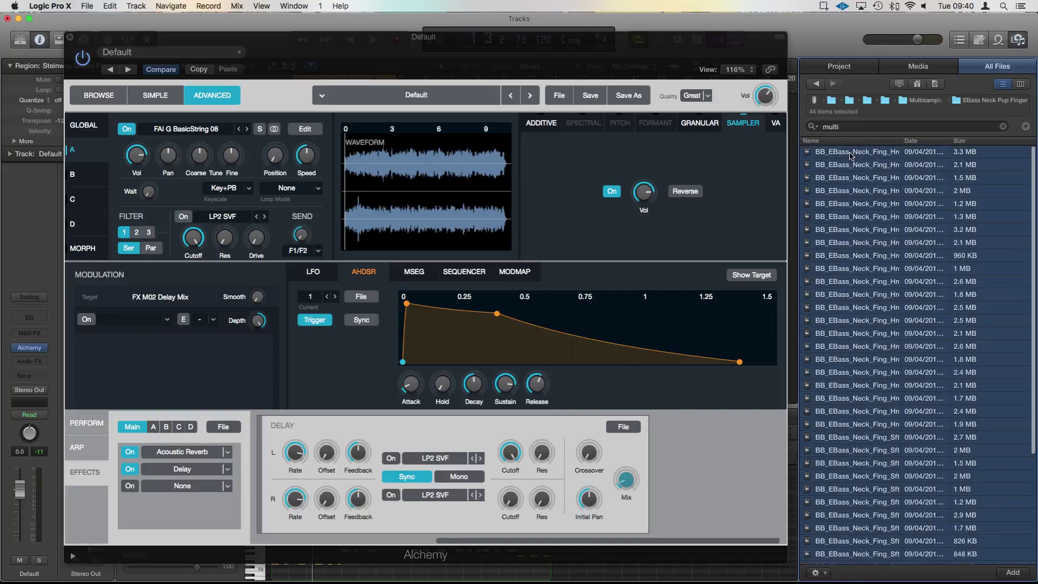
Import the 44 finger-bass samples into source A with Pitch mapping, replacing the BasicString samples
left_click(194, 129)
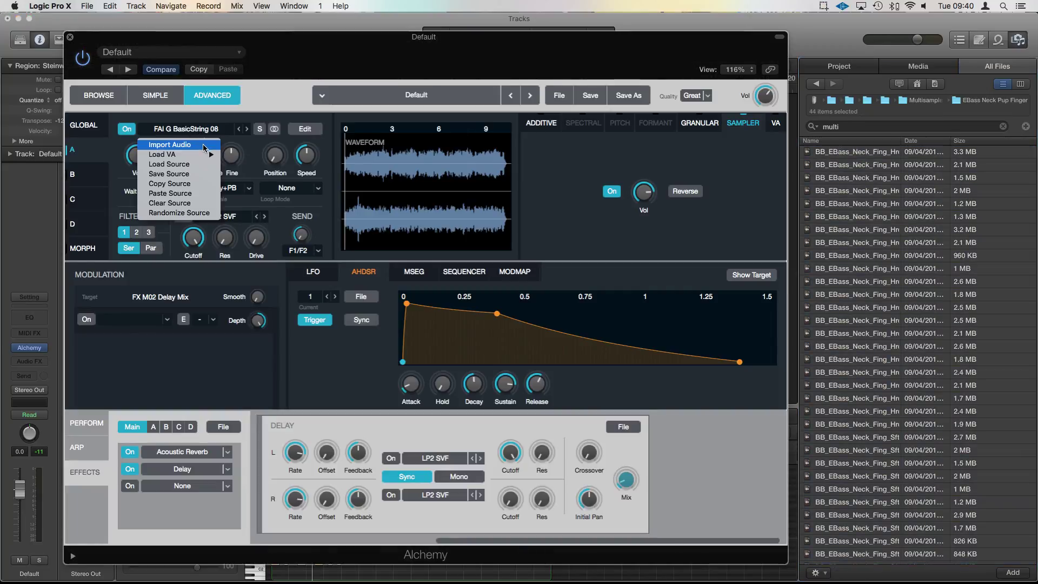
left_click(204, 145)
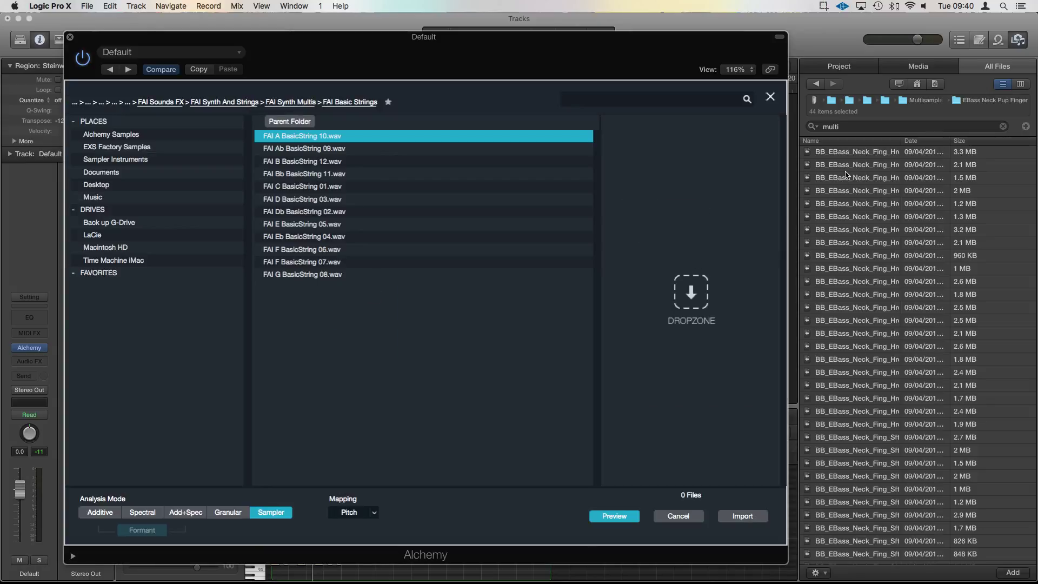
left_click_drag(858, 155, 695, 187)
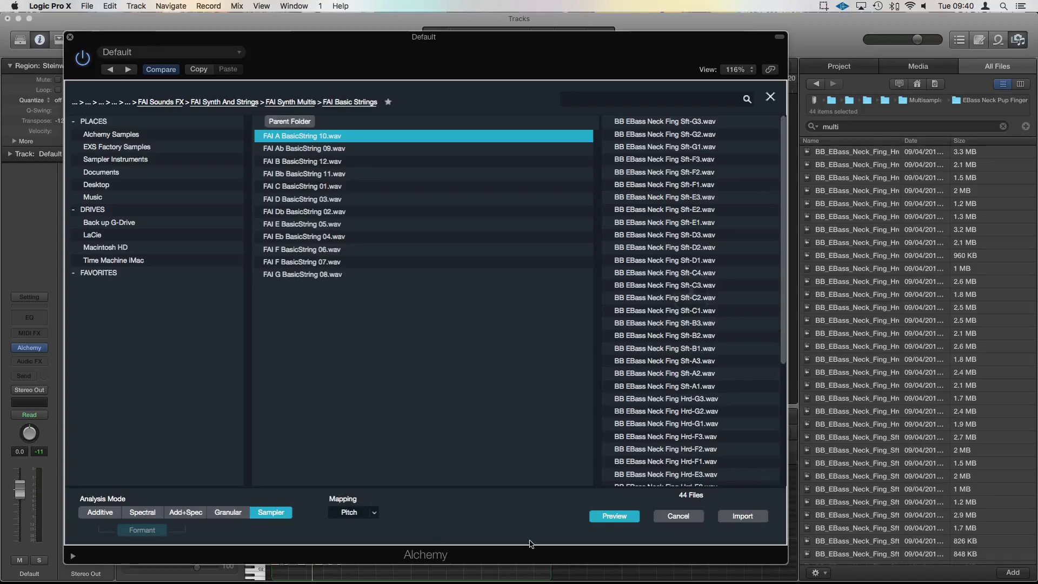
left_click(753, 517)
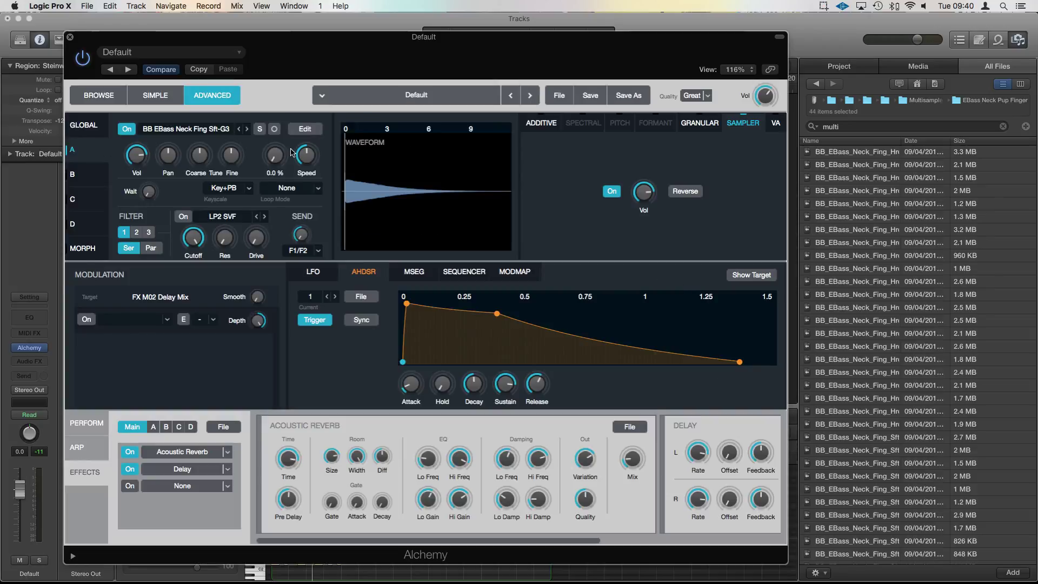
left_click(315, 130)
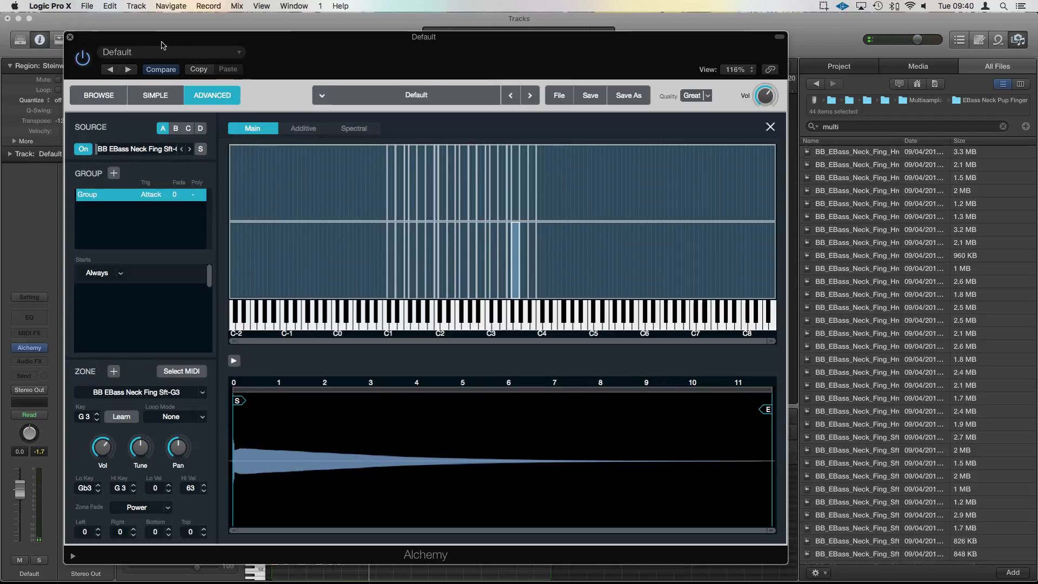
left_click_drag(127, 48, 160, 48)
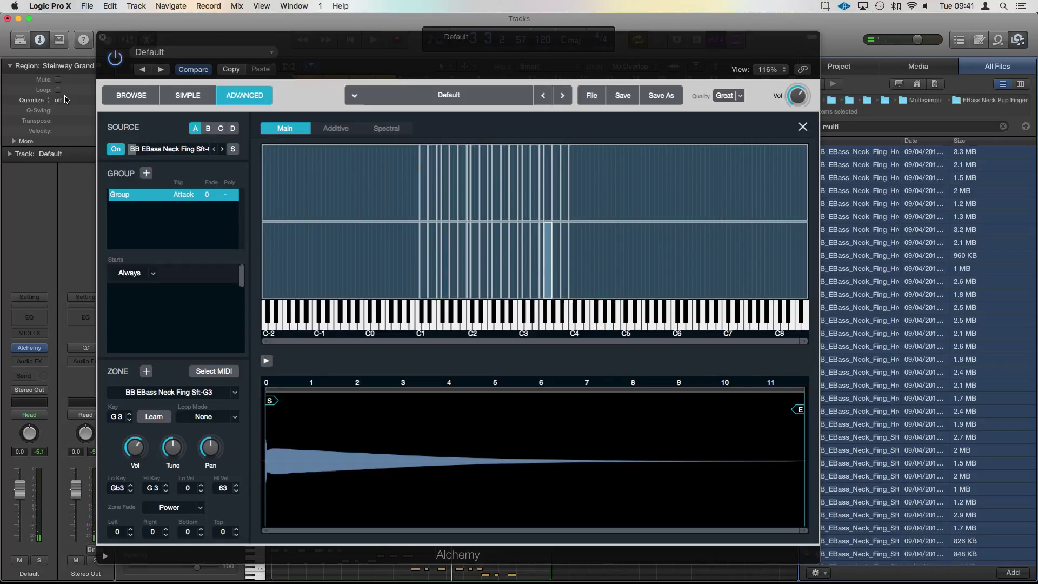
left_click(802, 128)
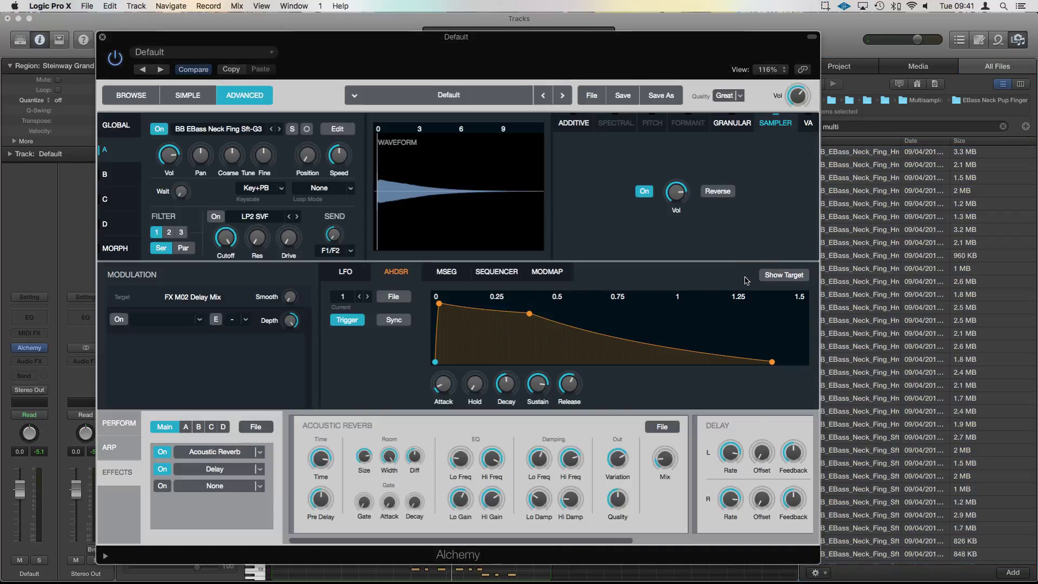
Lower the AHDSR sustain level so the envelope drops steeply after its peak
left_click_drag(537, 383, 504, 398)
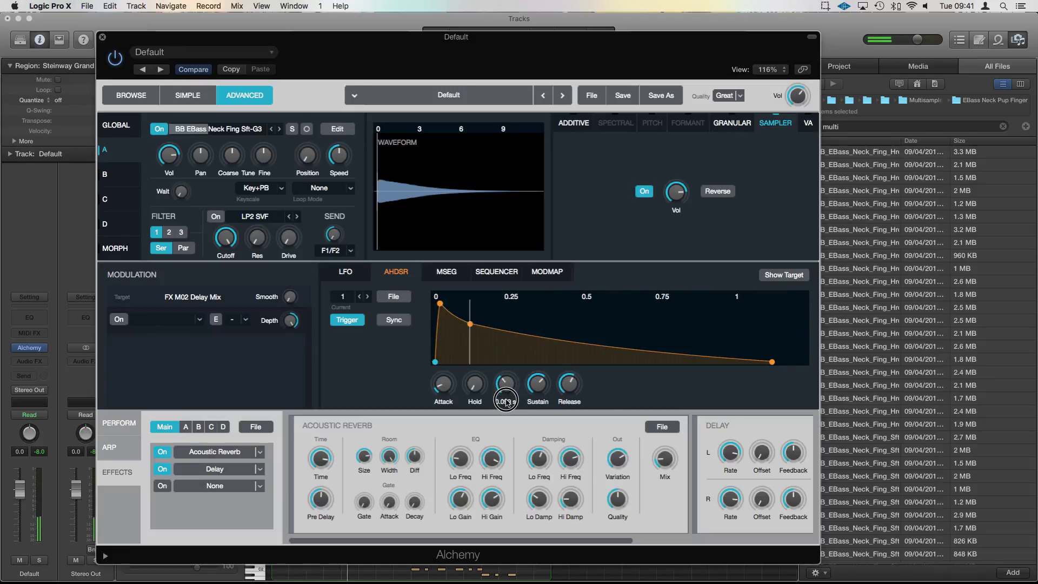